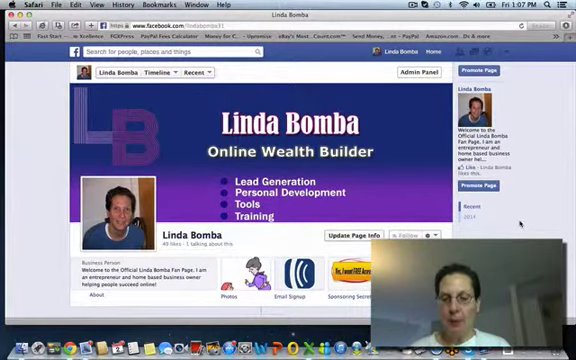
scroll(519, 224, "down", 3)
scroll(519, 224, "down", 2)
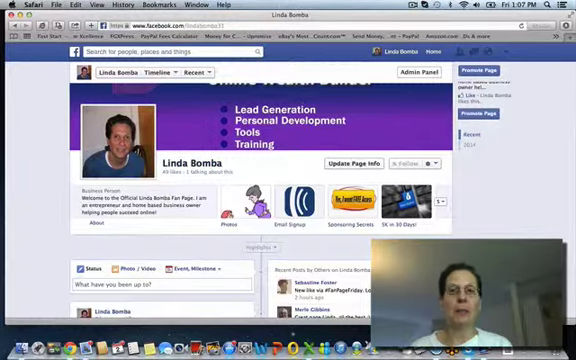
scroll(288, 190, "down", 1)
scroll(288, 190, "down", 1)
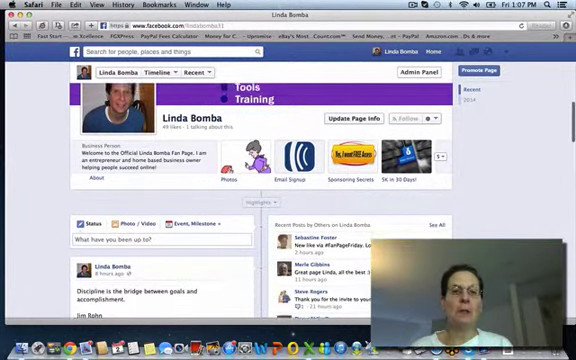
scroll(288, 190, "down", 3)
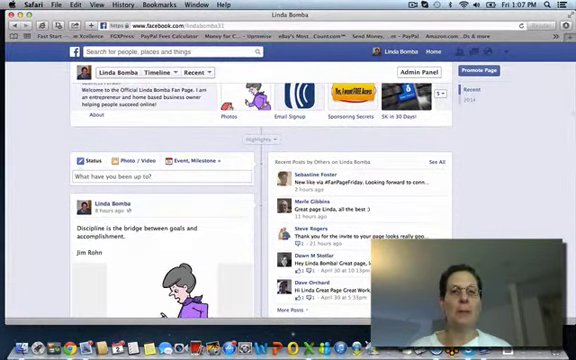
scroll(288, 190, "down", 1)
scroll(288, 190, "down", 1)
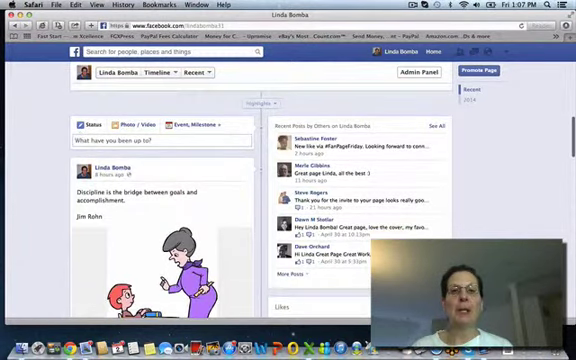
scroll(288, 190, "down", 1)
scroll(288, 190, "down", 2)
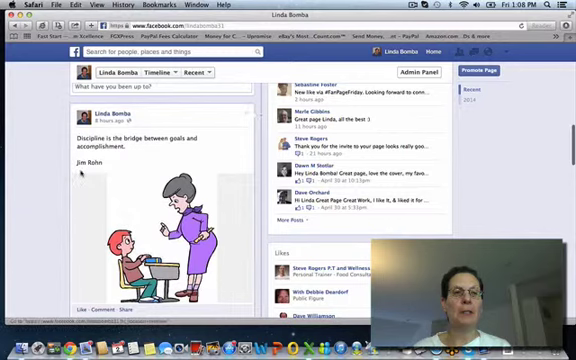
Step: Pin the 'Discipline is the bridge between goals and accomplishment' quote post to the top
left_click(246, 114)
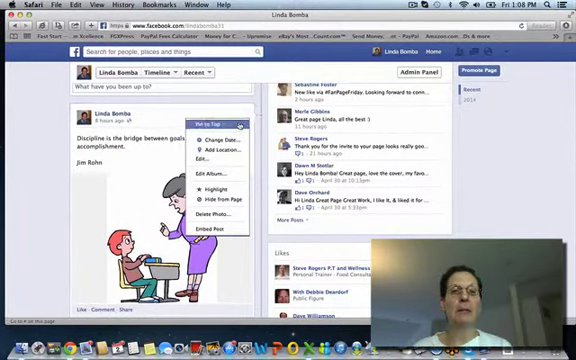
left_click(240, 125)
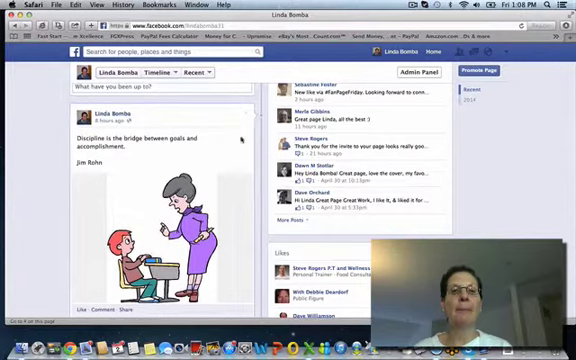
scroll(512, 176, "down", 2)
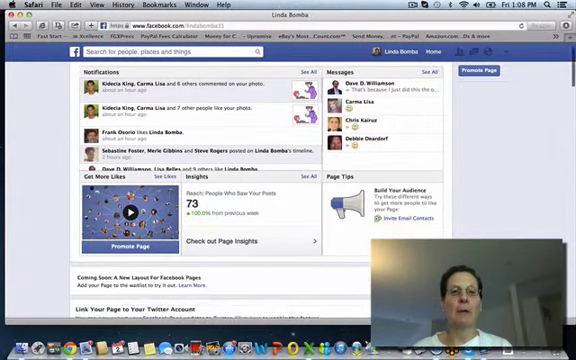
scroll(512, 176, "down", 5)
scroll(512, 176, "down", 5)
scroll(512, 176, "down", 3)
scroll(260, 190, "down", 3)
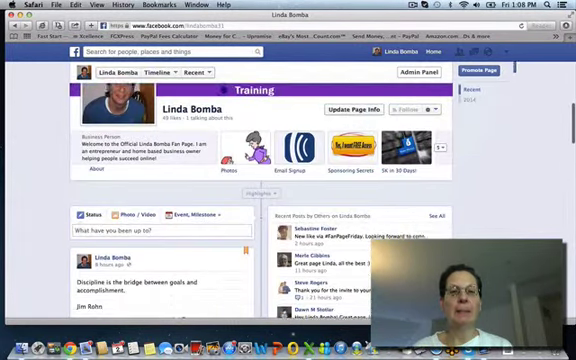
scroll(260, 190, "down", 3)
scroll(260, 190, "down", 3)
scroll(260, 190, "down", 3)
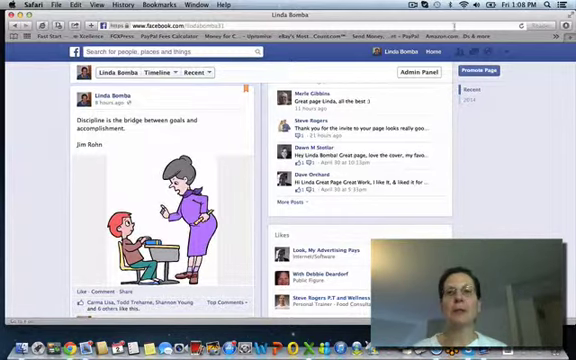
Step: Return to the timeline top showing the Discipline post with its yellow pinned banner
left_click(412, 6)
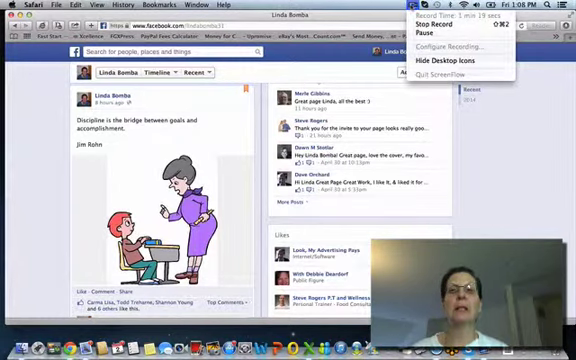